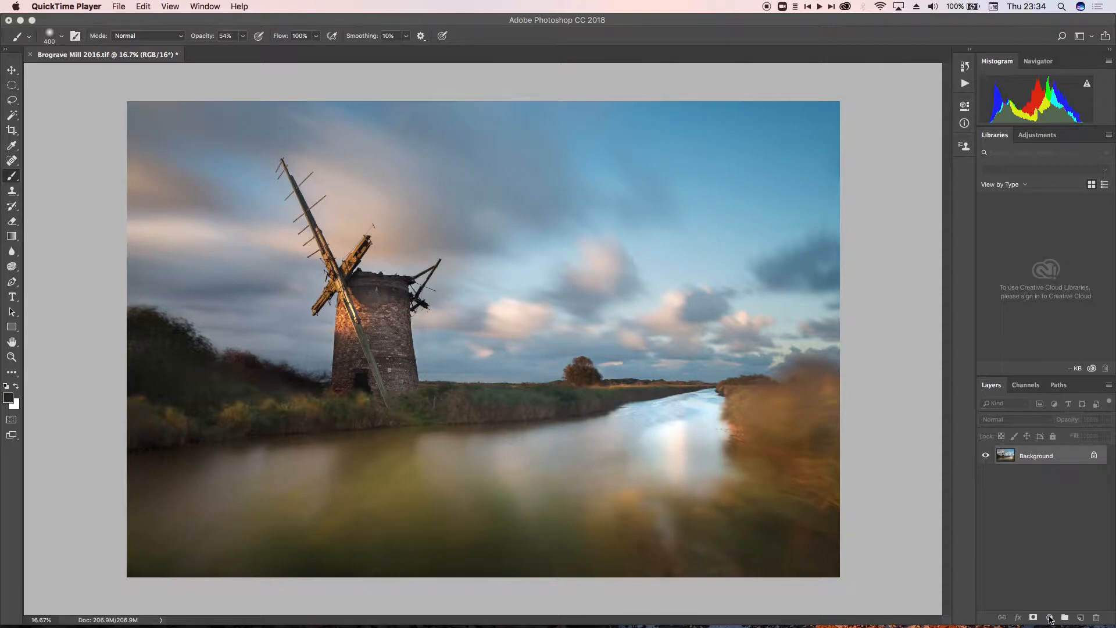
- Add a Black & White adjustment layer above the Background and set its blend mode to Luminosity
left_click(1050, 617)
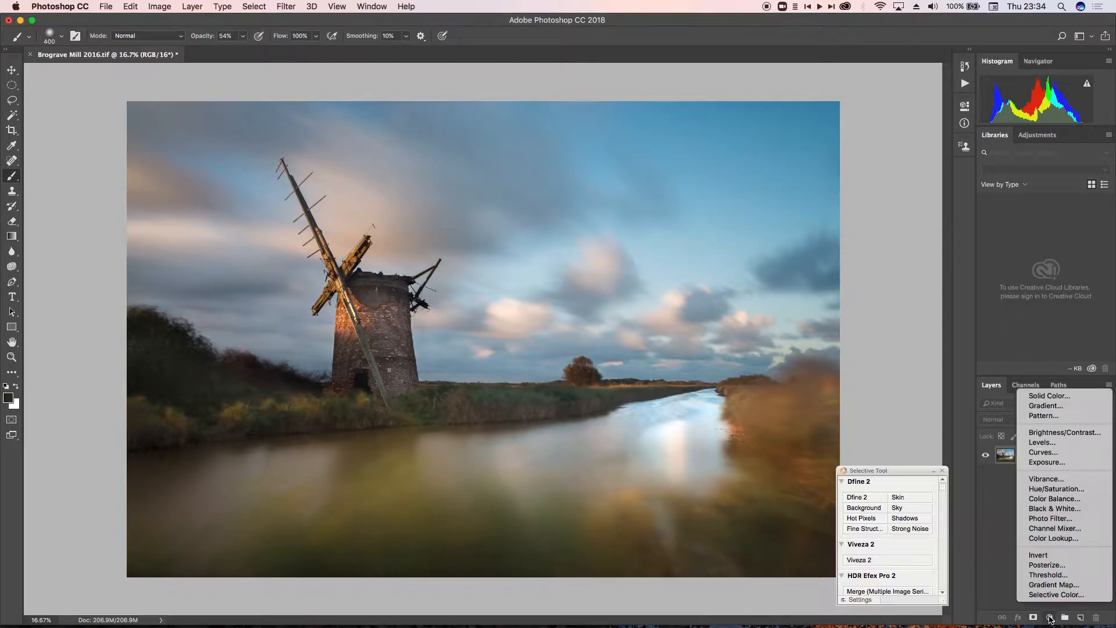
left_click(1051, 509)
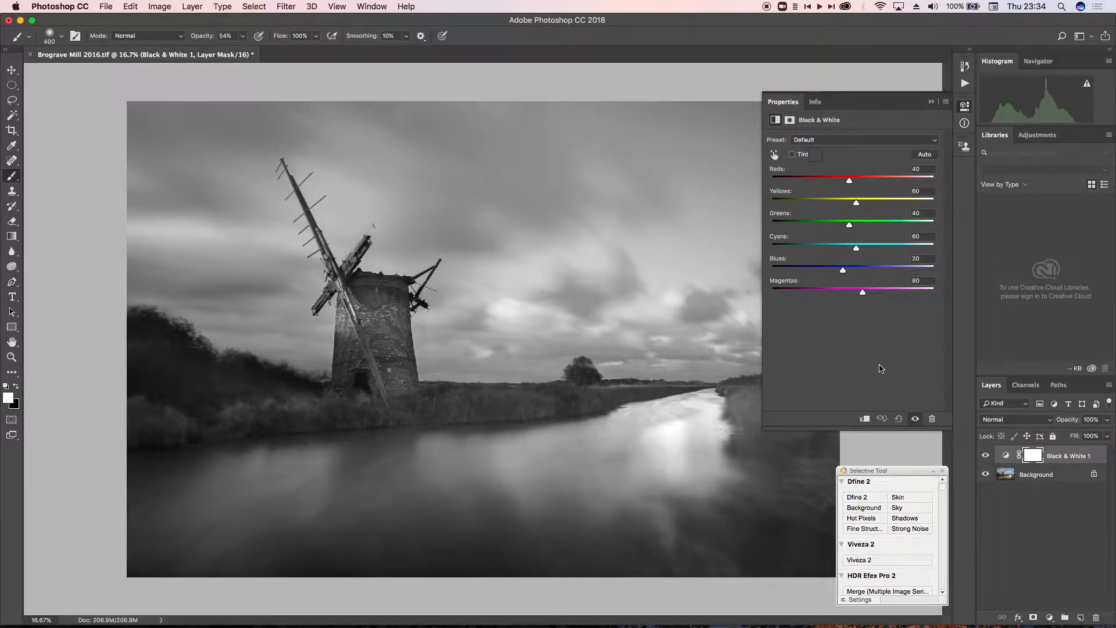
left_click(1000, 423)
mouse_move(1011, 626)
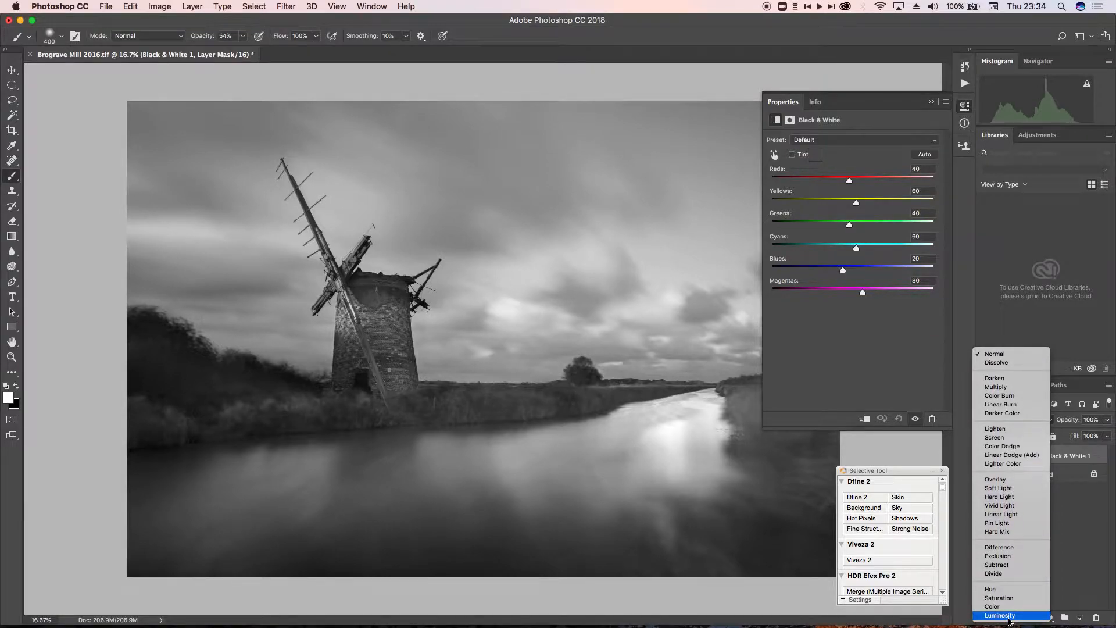
left_click(1009, 618)
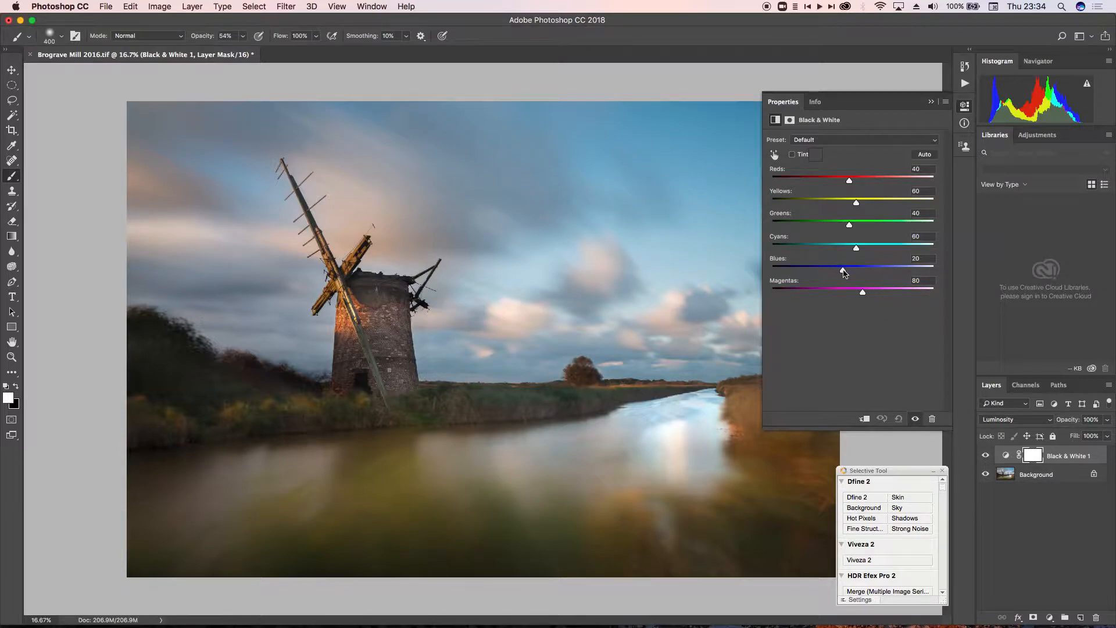
- Try different Black & White colour brightness levels, including Reds 63, Yellows 109, Greens 68 and Blues 43
mouse_move(844, 273)
left_mouse_down()
mouse_move(822, 274)
mouse_move(906, 274)
mouse_move(841, 277)
left_mouse_up()
left_click_drag(850, 230, 857, 188)
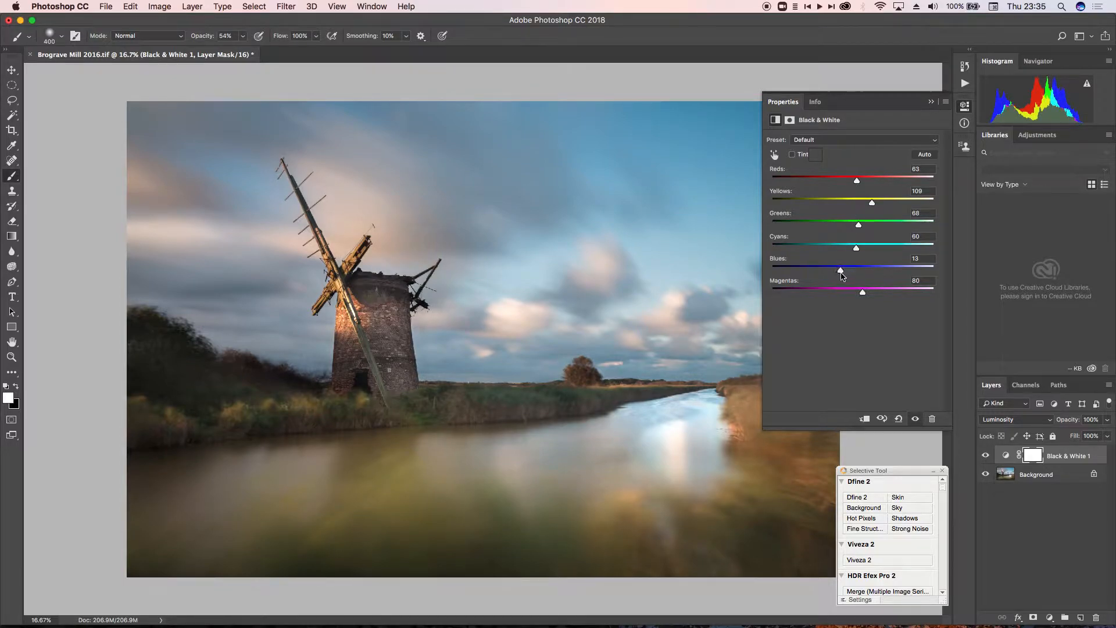
mouse_move(842, 274)
left_mouse_down()
mouse_move(822, 276)
mouse_move(850, 277)
left_mouse_up()
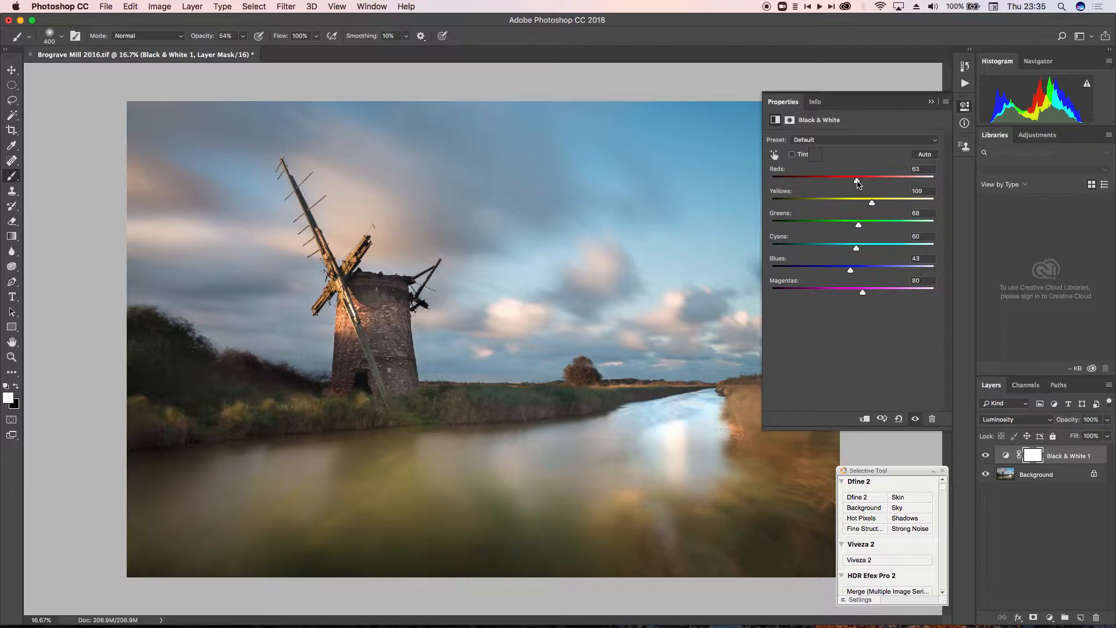
left_click_drag(858, 184, 872, 211)
mouse_move(858, 229)
left_mouse_down()
mouse_move(835, 229)
mouse_move(876, 234)
mouse_move(861, 231)
left_mouse_up()
- Delete the Black & White adjustment layer and collapse its properties
left_click(1059, 458)
key("Delete")
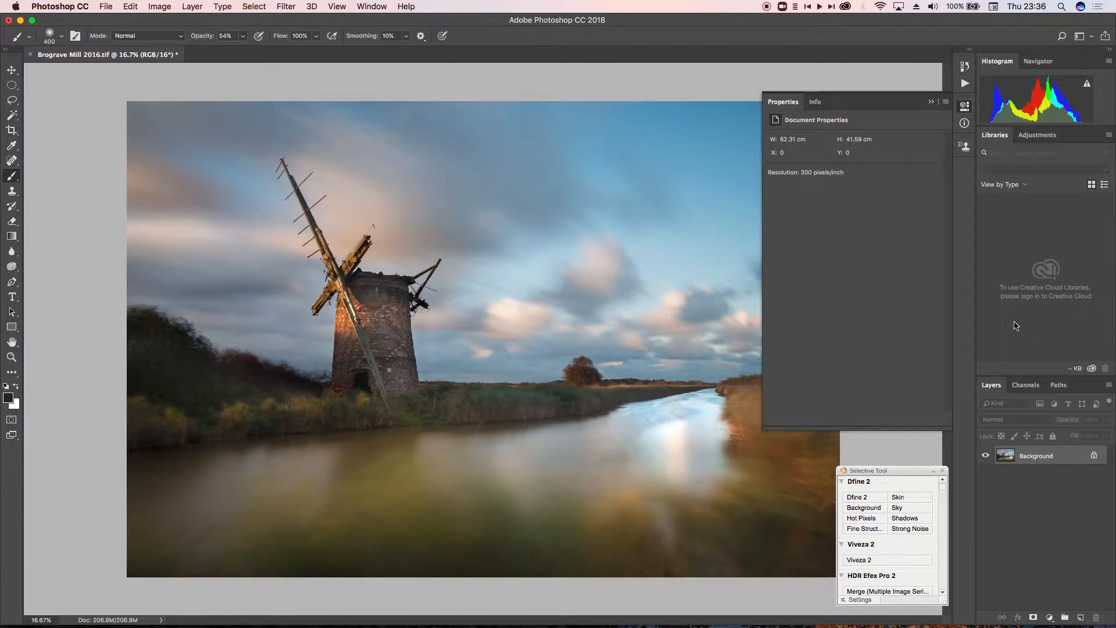
left_click(932, 102)
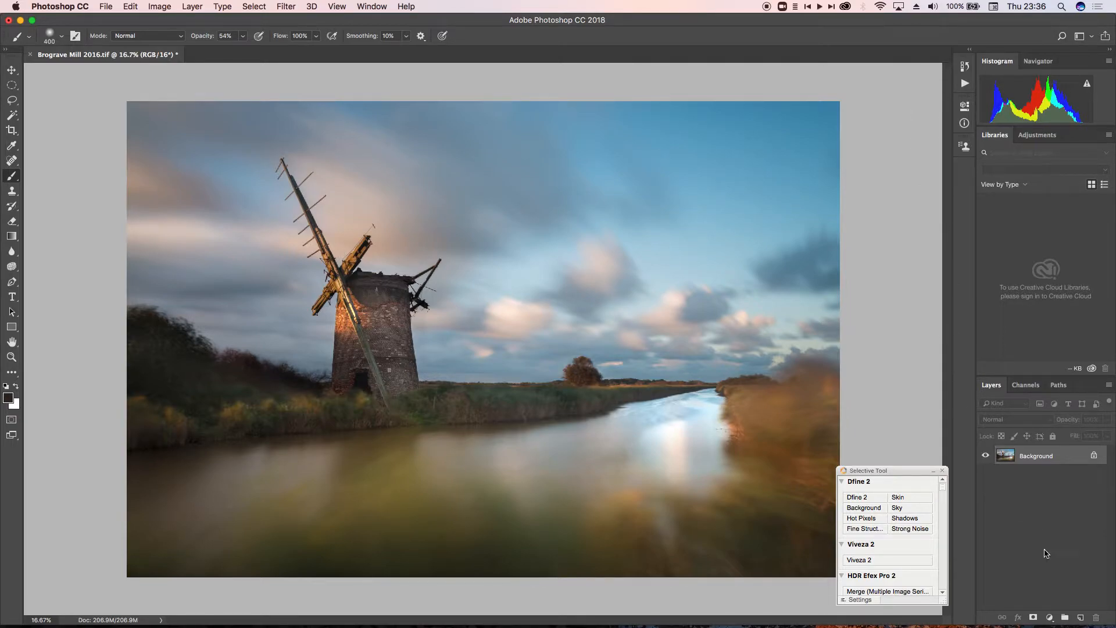
- Add a Curves adjustment layer above the Background
left_click(1049, 617)
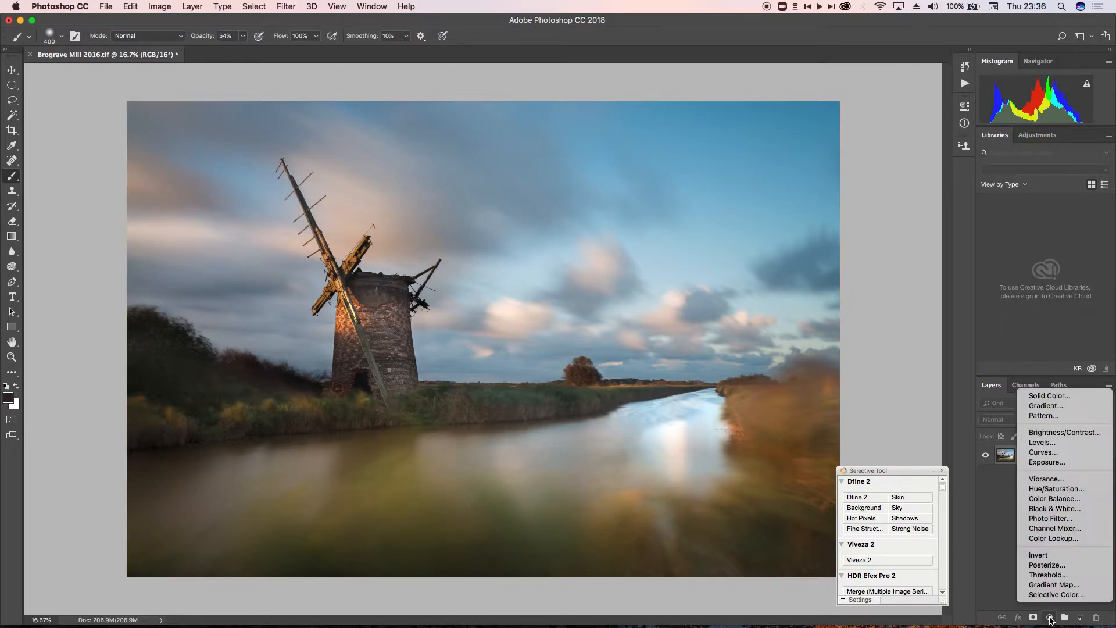
left_click(1060, 453)
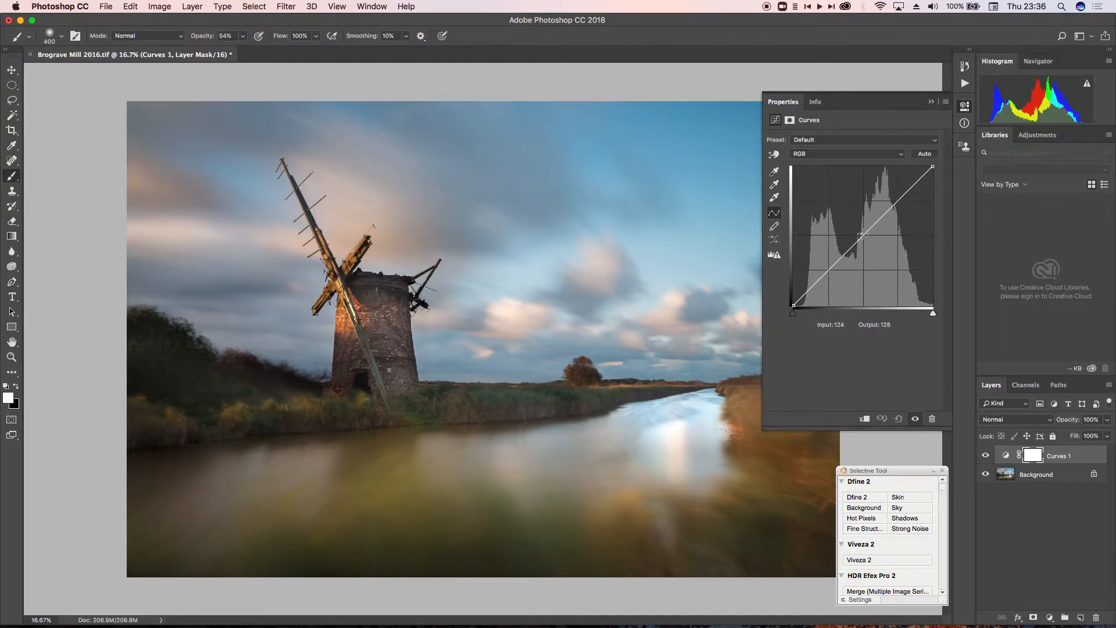
- Try shadow and highlight points on the unmasked RGB curve, and remove both to straighten it
left_click_drag(864, 234, 825, 270)
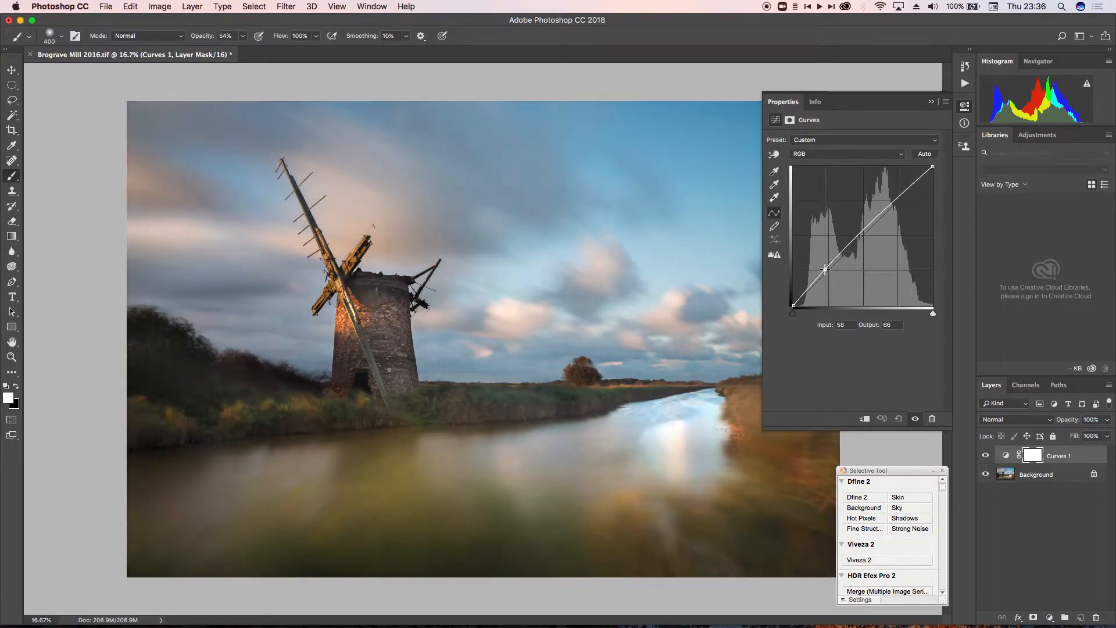
left_click_drag(892, 204, 951, 200)
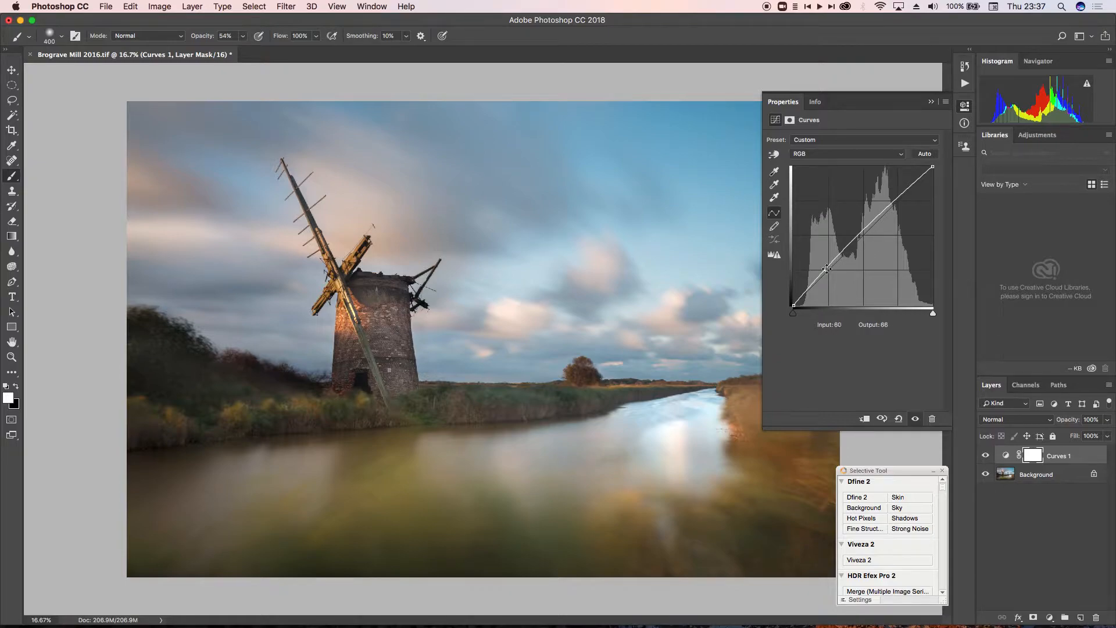
left_click_drag(825, 270, 955, 223)
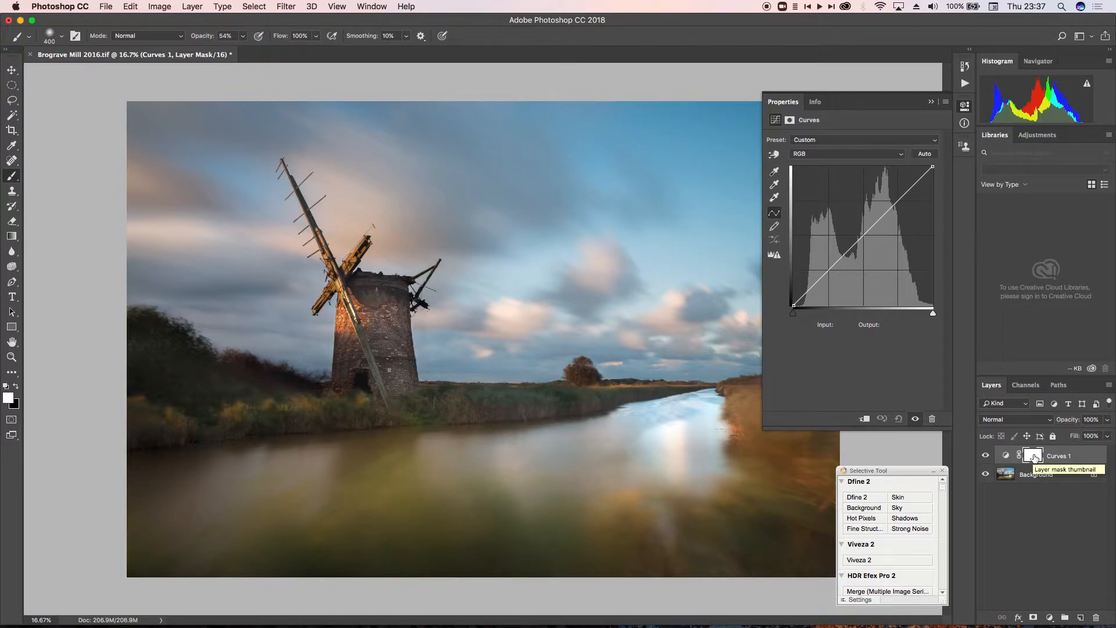
- Replace the Curves layer's blank mask with a luminosity mask made from a selection of the image's bright areas
right_click(1034, 457)
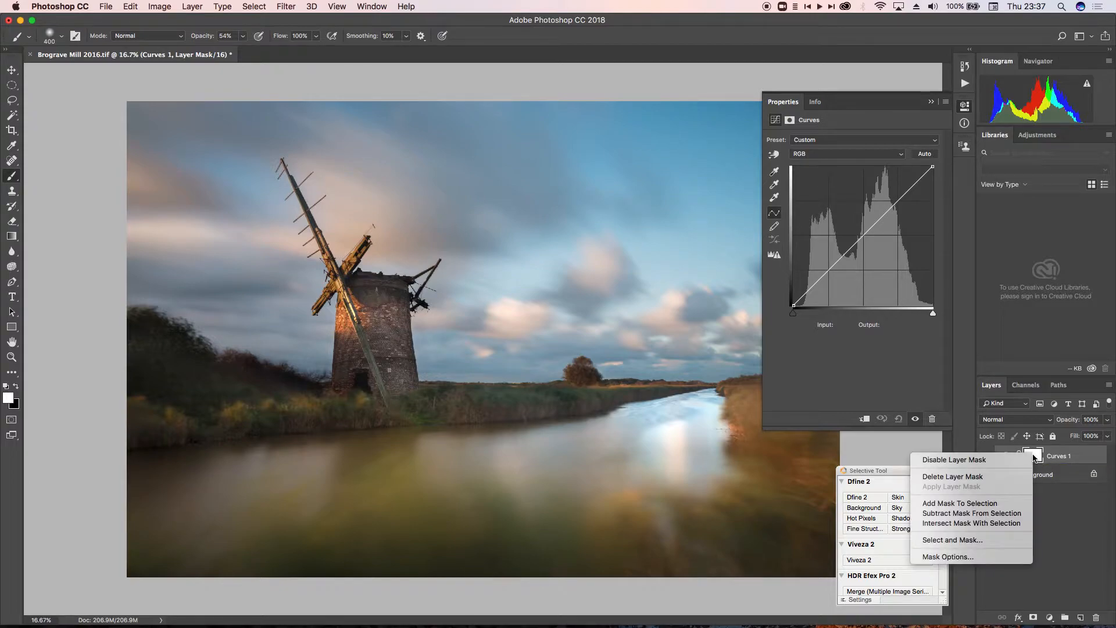
left_click(1000, 477)
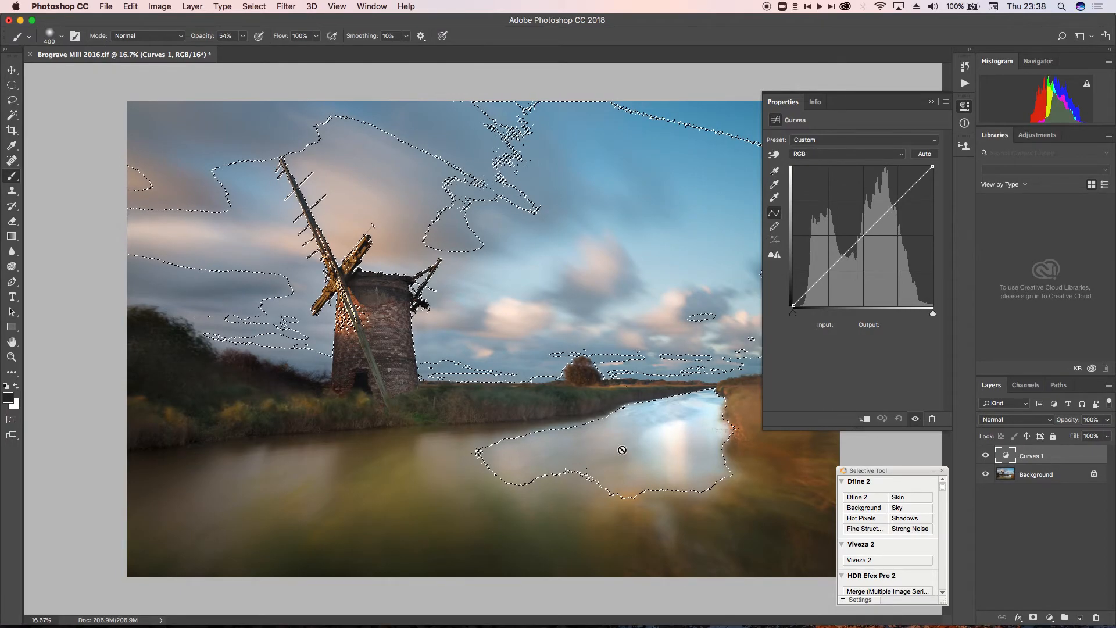
left_click(1033, 617)
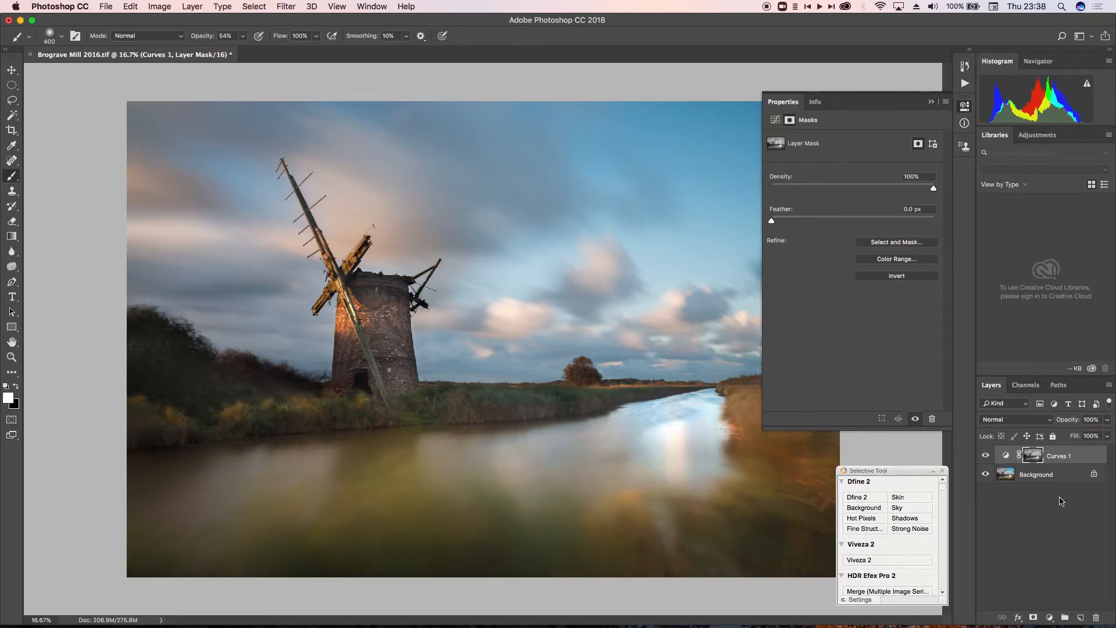
- Try a midtone point on the curve through the highlights mask, and remove it from the curve
left_click(1006, 456)
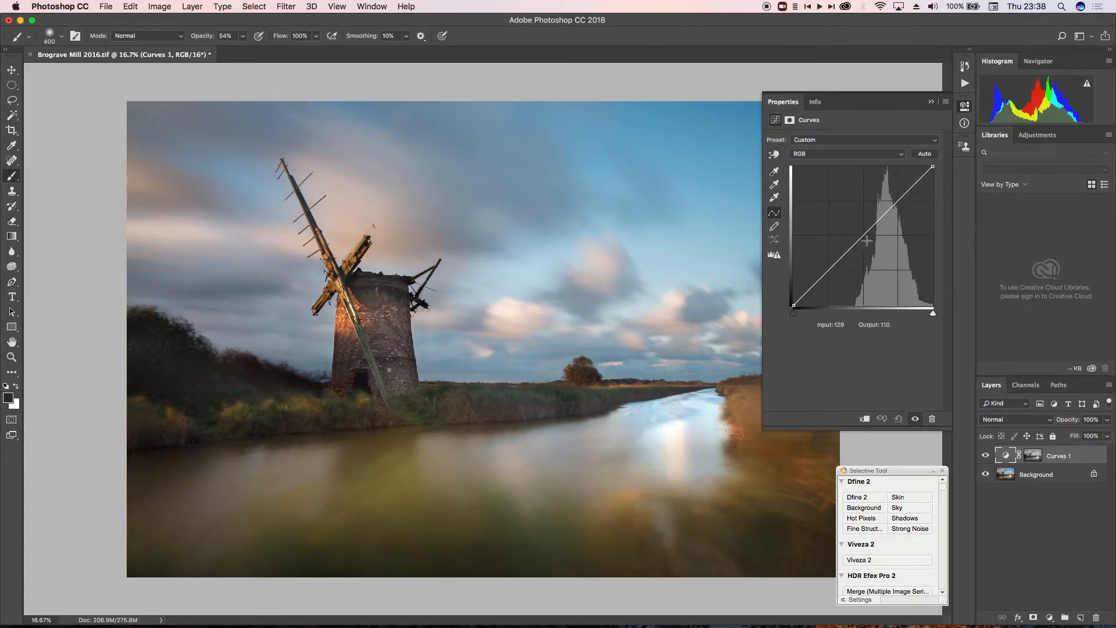
left_click_drag(862, 239, 936, 203)
- Invert the Curves layer's mask to target the shadows and return to the curve settings
left_click(1033, 455)
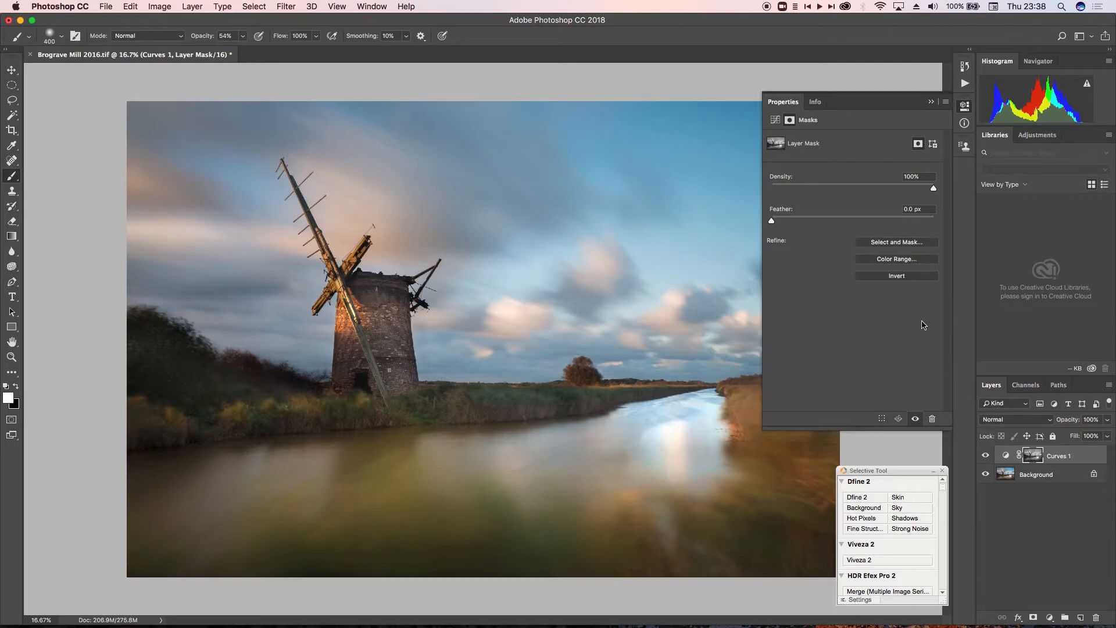
left_click(897, 278)
left_click(1006, 457)
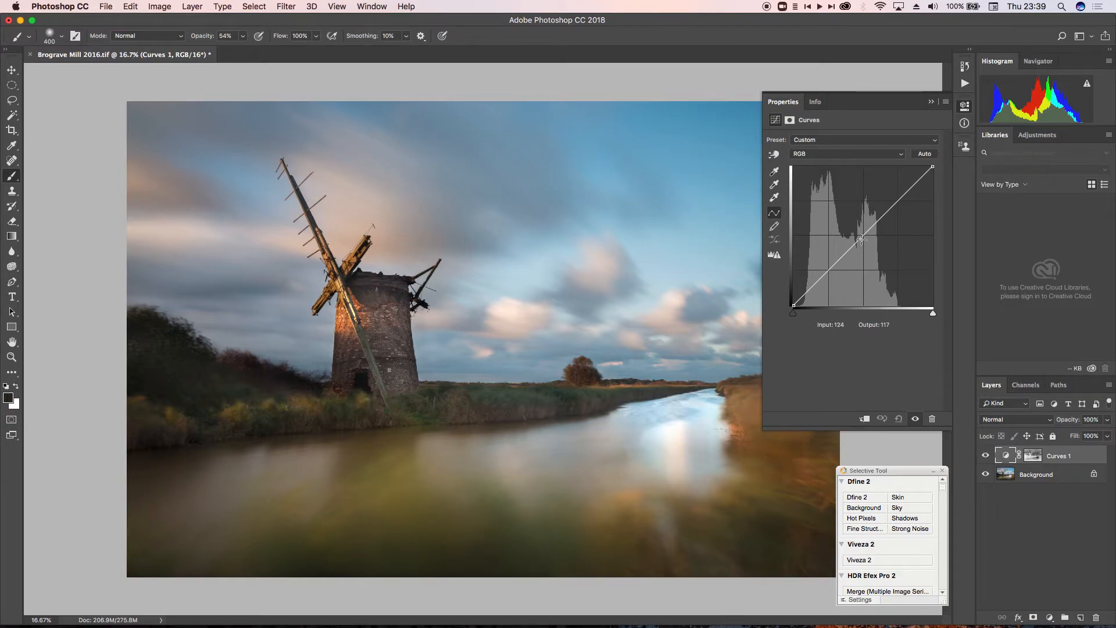
- Try an RGB S-curve with input/output points 65/38, 190/212 and 130/122, and remove all the points
left_click_drag(863, 235, 828, 285)
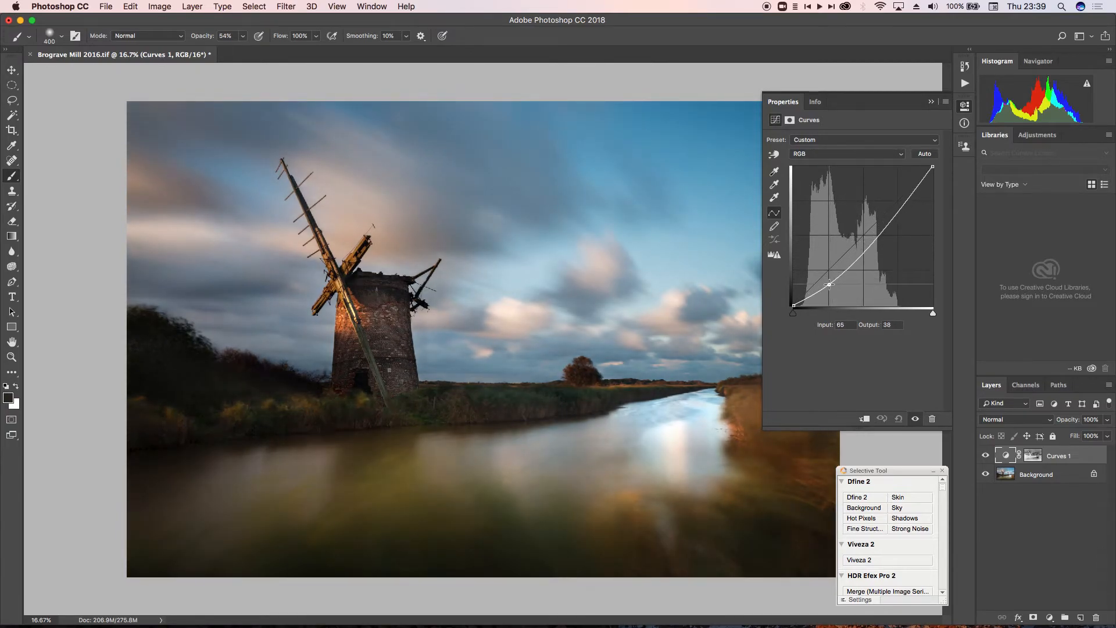
left_click_drag(897, 213, 897, 189)
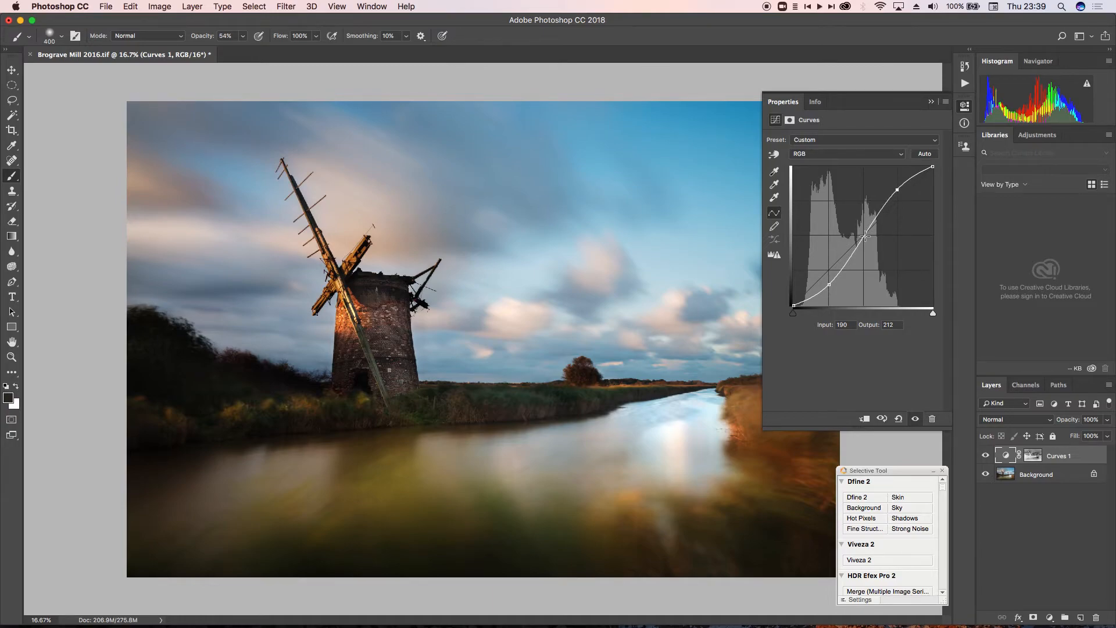
mouse_move(865, 235)
left_mouse_down()
mouse_move(866, 255)
mouse_move(865, 239)
left_mouse_up()
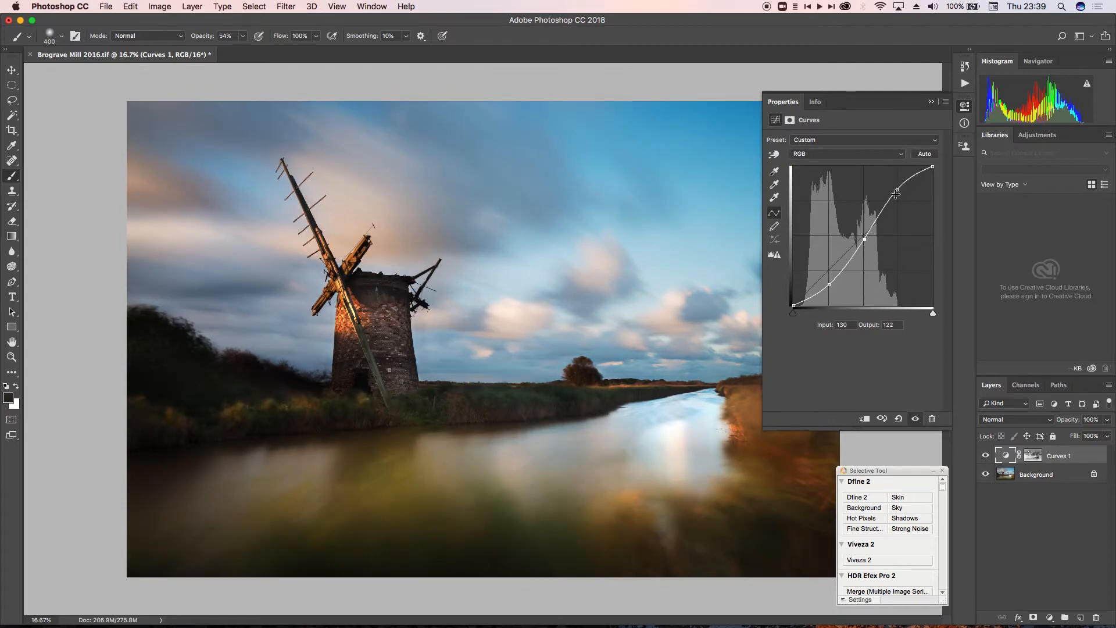
left_click_drag(898, 190, 948, 195)
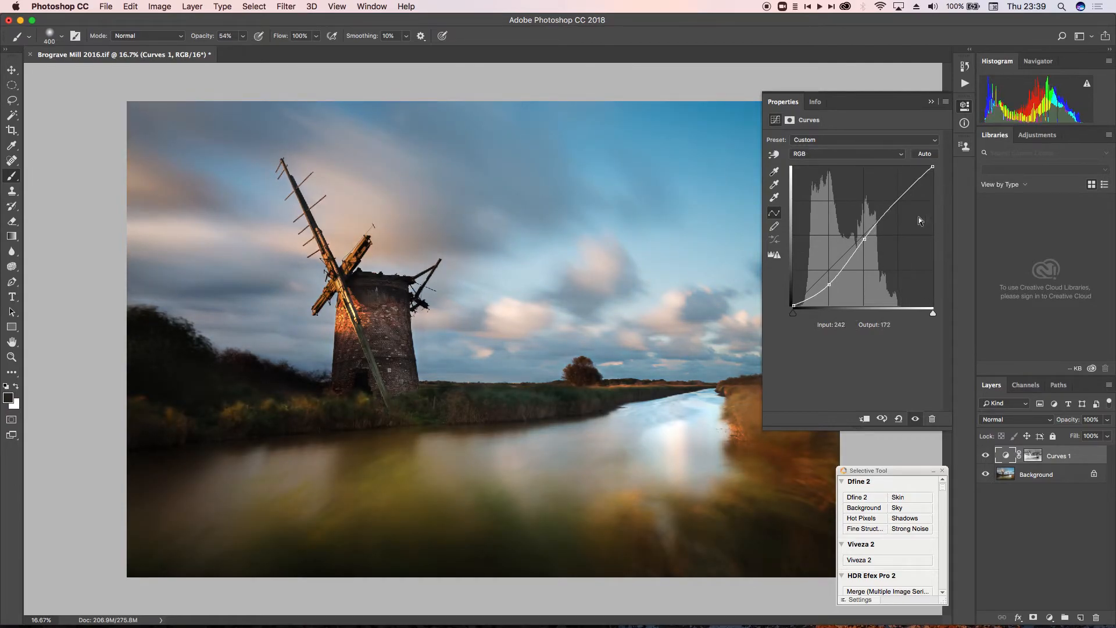
left_click_drag(867, 236, 842, 326)
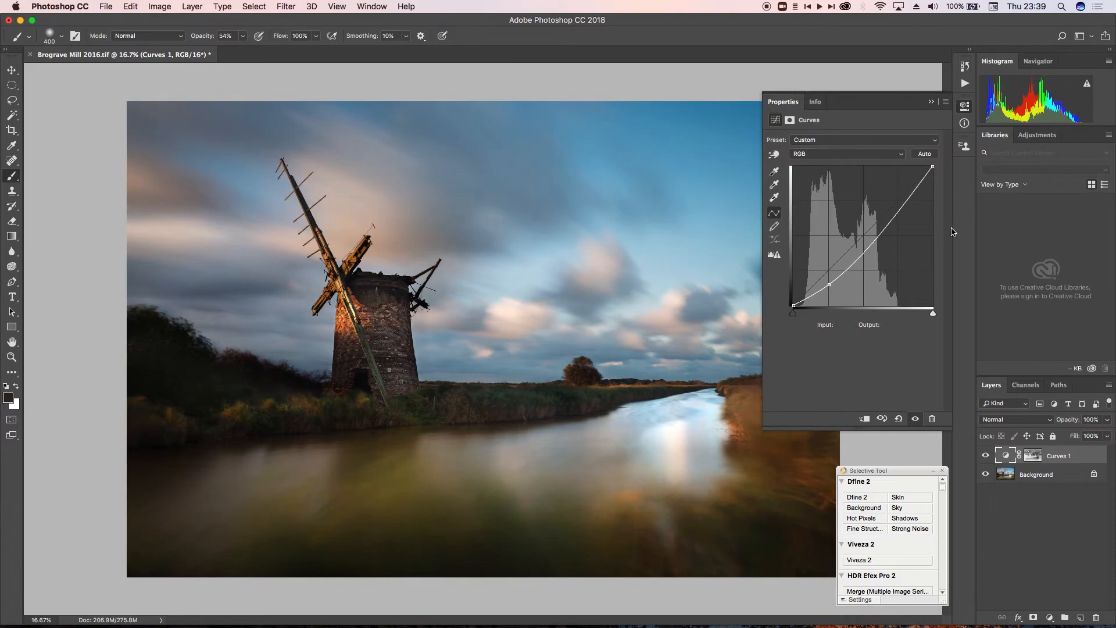
left_click_drag(829, 284, 947, 248)
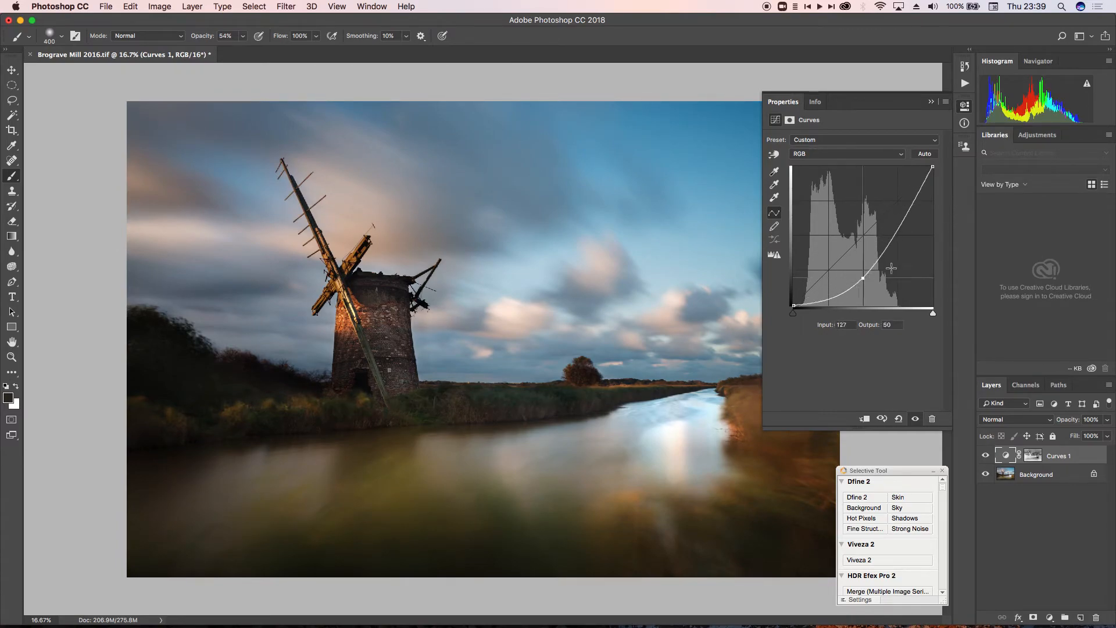
- Invert the Curves layer's mask back to the highlights and reopen the curve settings
left_click(1032, 456)
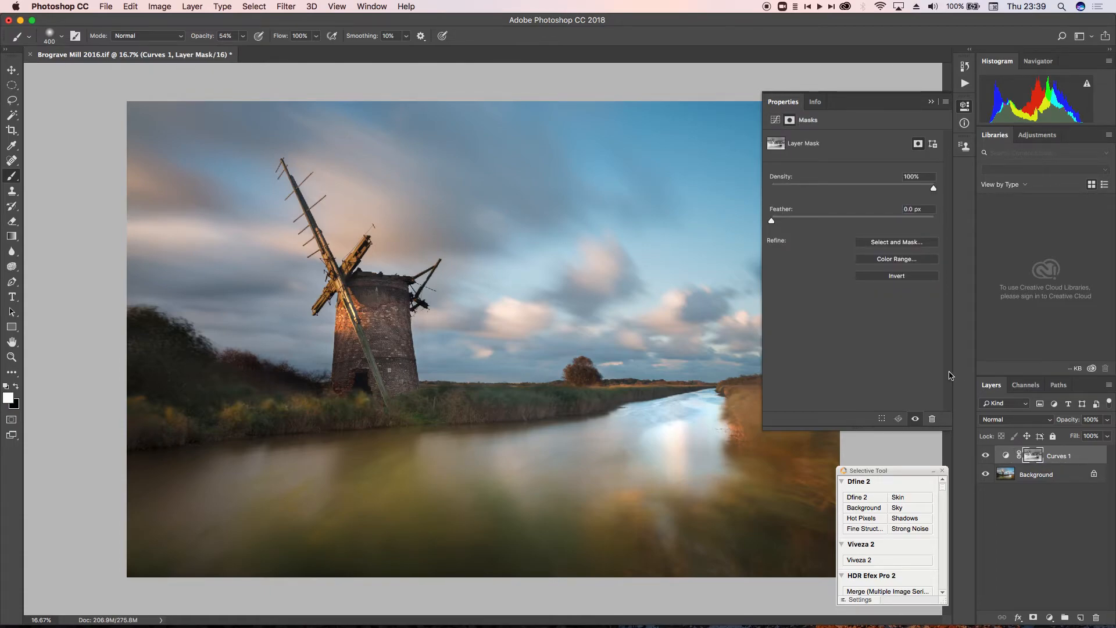
left_click(900, 280)
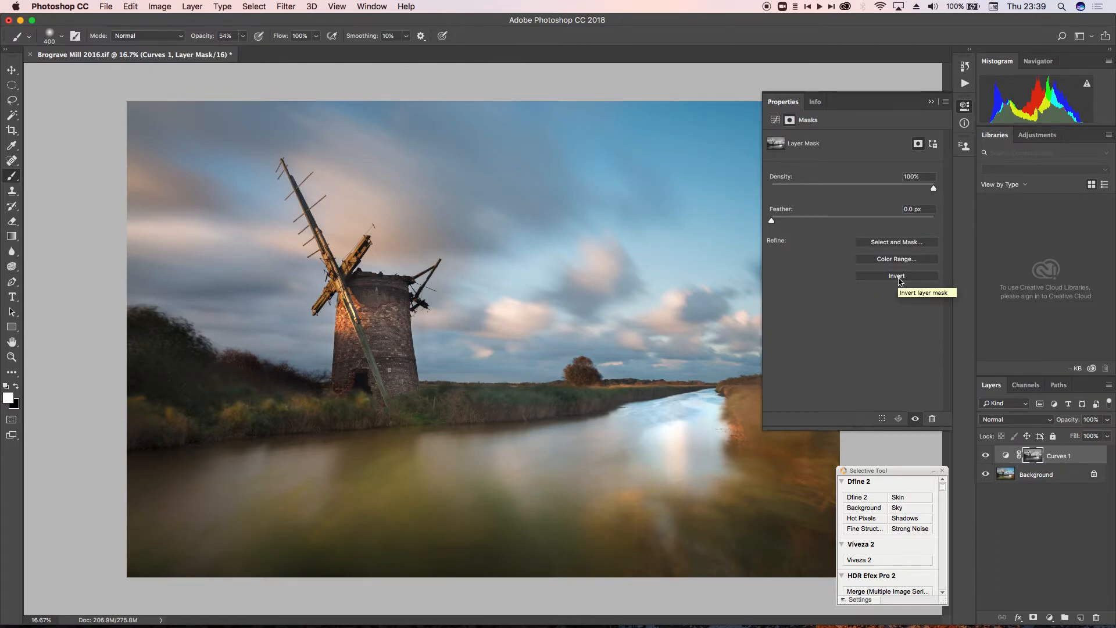
left_click(1006, 456)
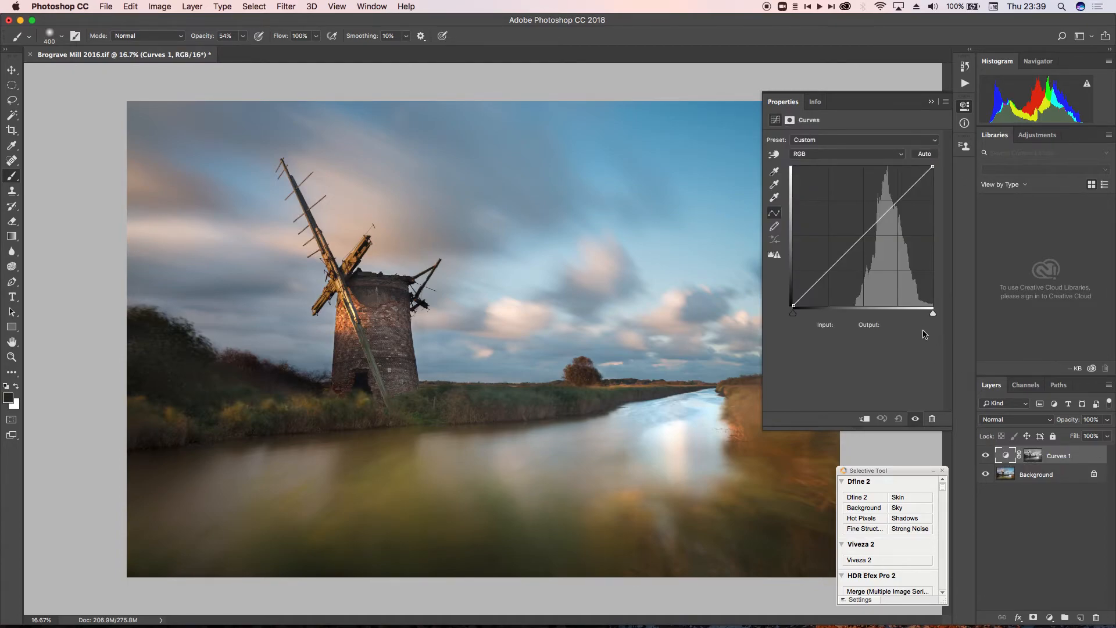
- Brighten the masked highlights by raising an RGB curve point to input 105, output 148
left_click_drag(859, 242, 840, 258)
left_click_drag(841, 260, 851, 224)
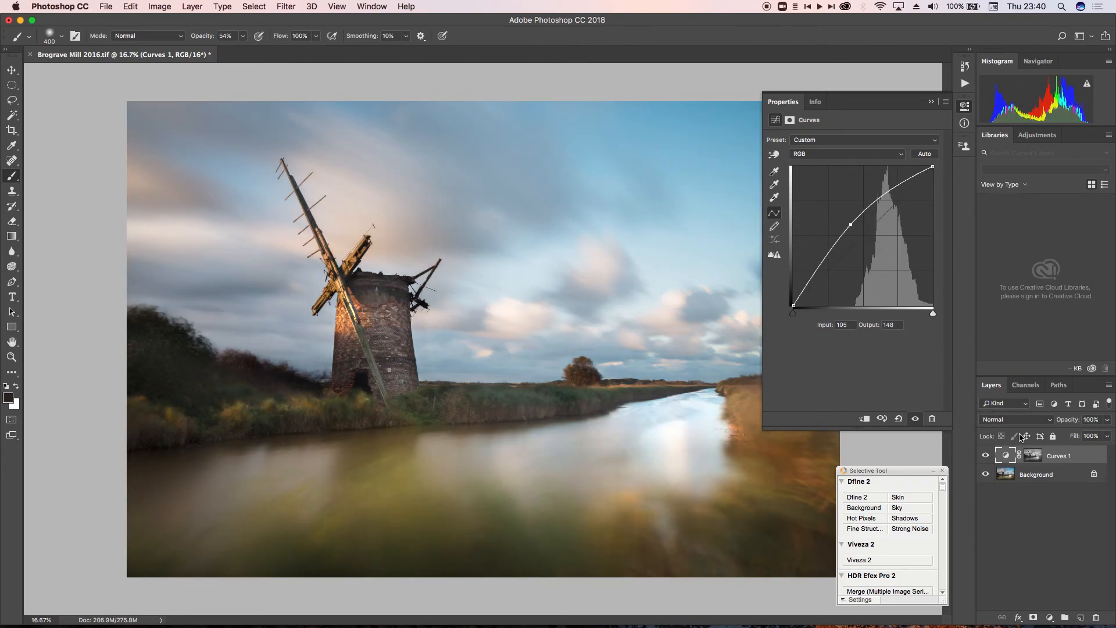
- Invert the Curves mask to brighten the shadows instead, and move the curve point to input 107, output 128
left_click(1033, 455)
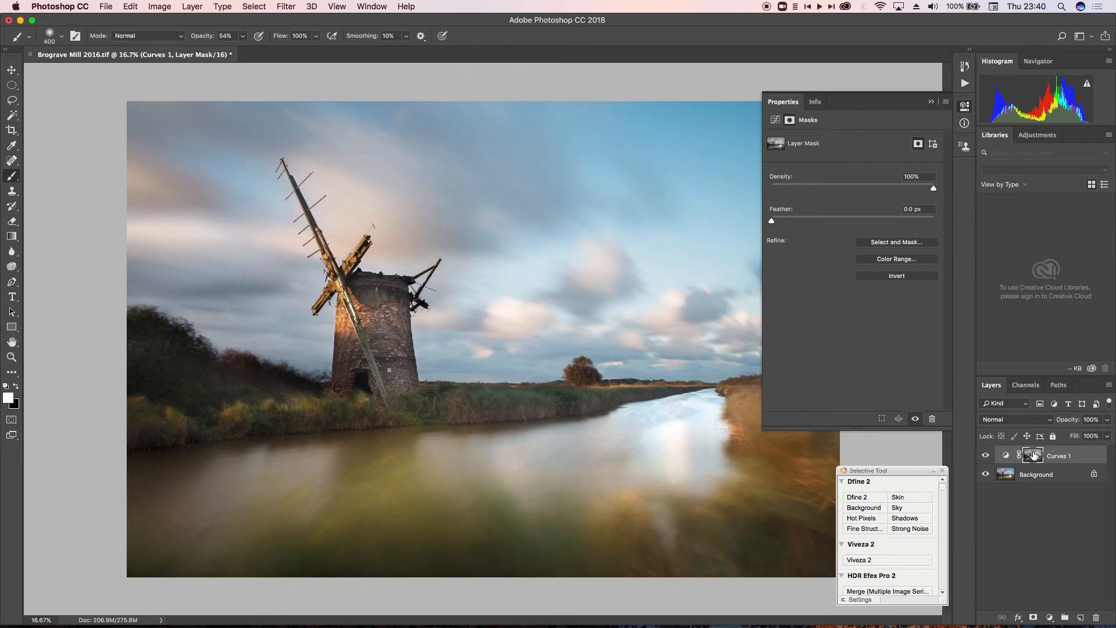
left_click(898, 278)
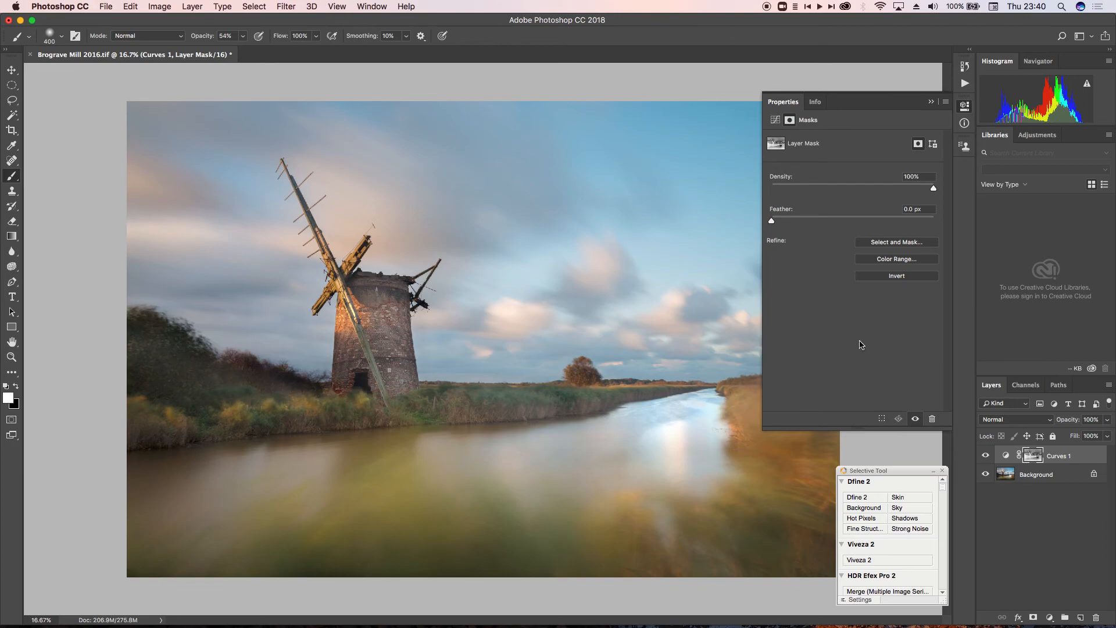
left_click(1004, 455)
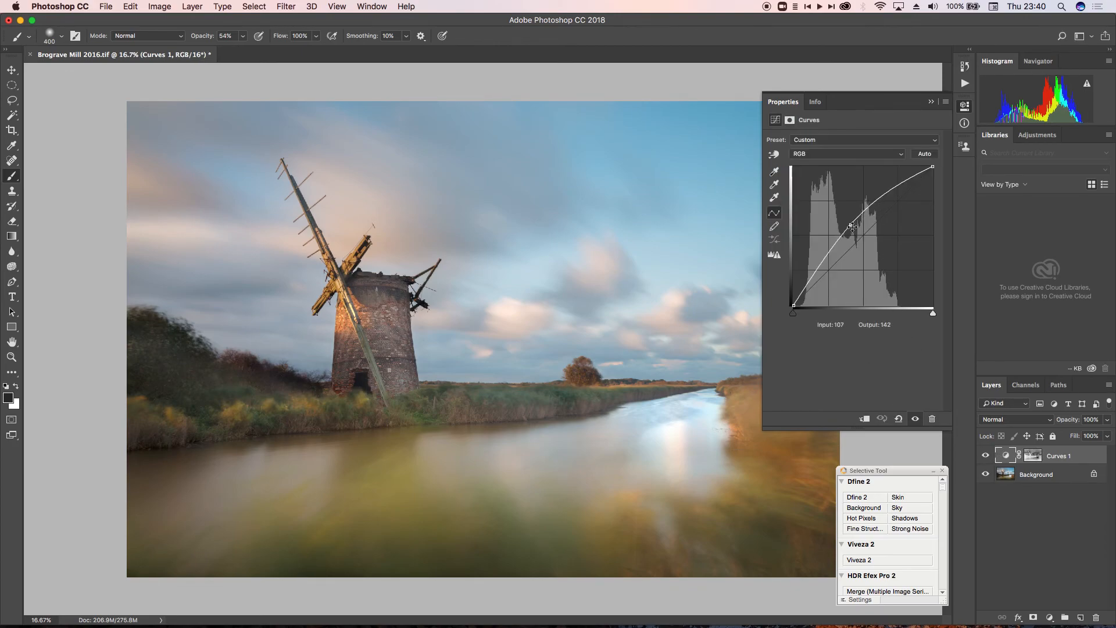
mouse_move(852, 225)
left_mouse_down()
mouse_move(854, 269)
mouse_move(853, 236)
left_mouse_up()
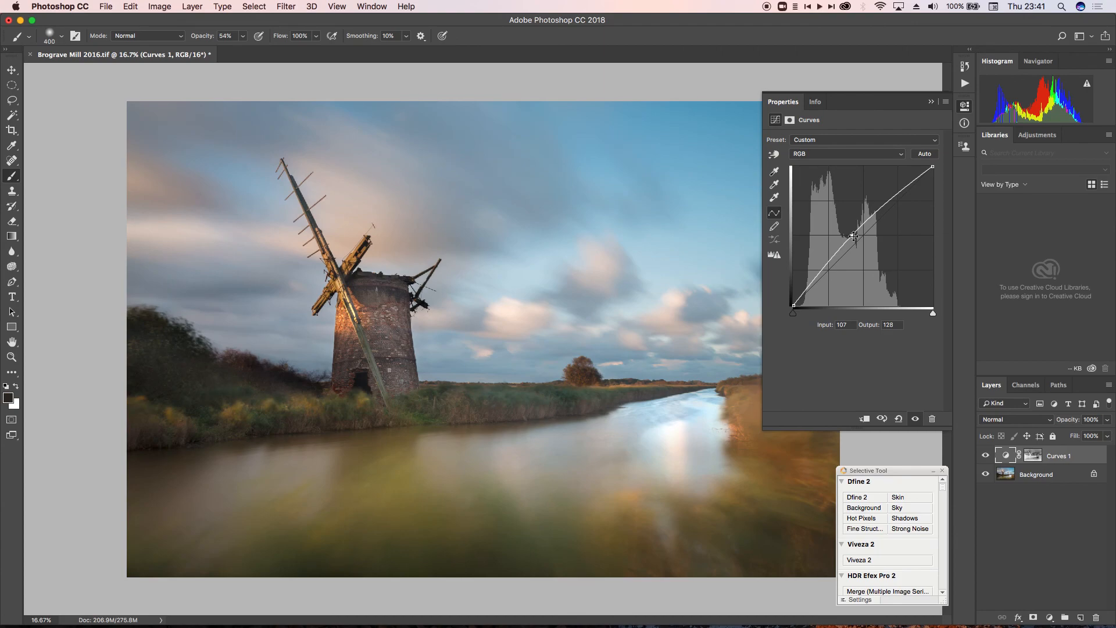